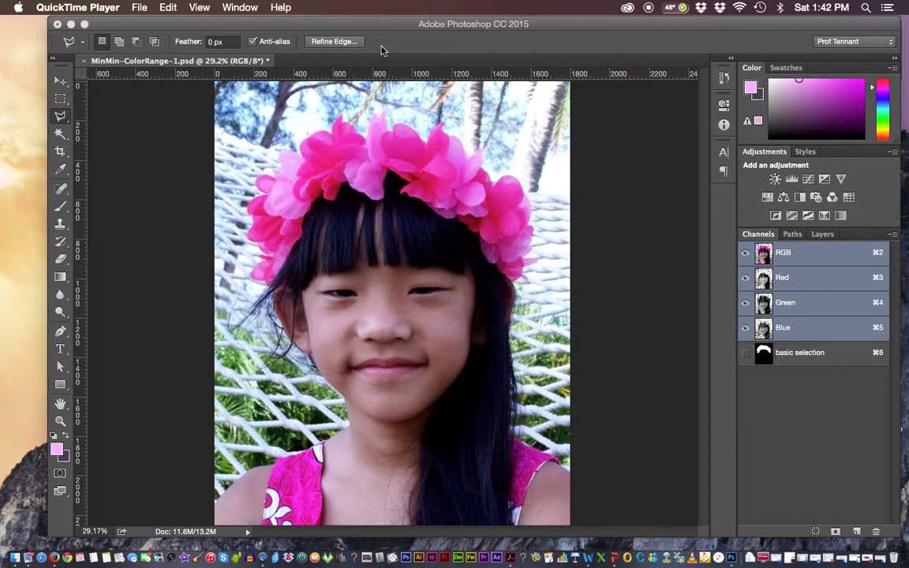
{"action": "left_click", "coordinate": [359, 27]}
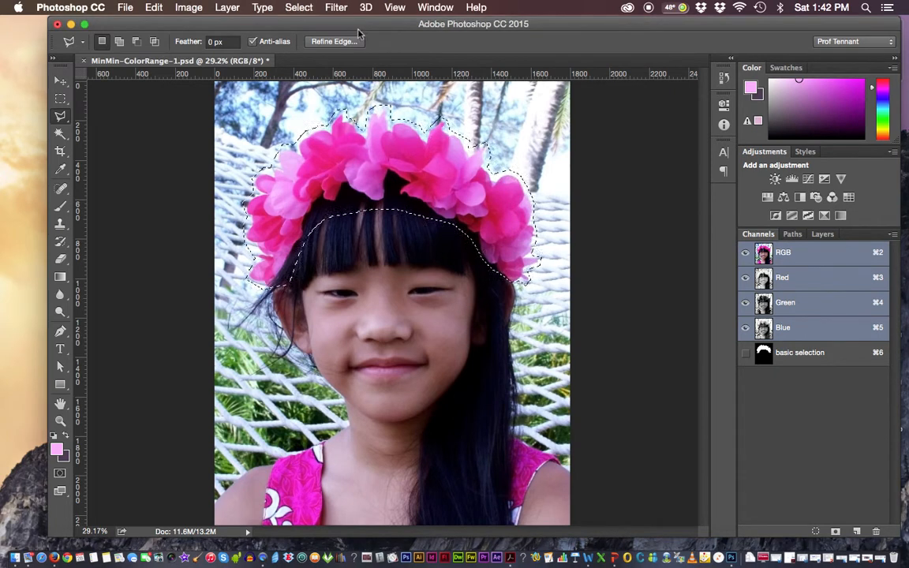
{"action": "left_click", "coordinate": [300, 8]}
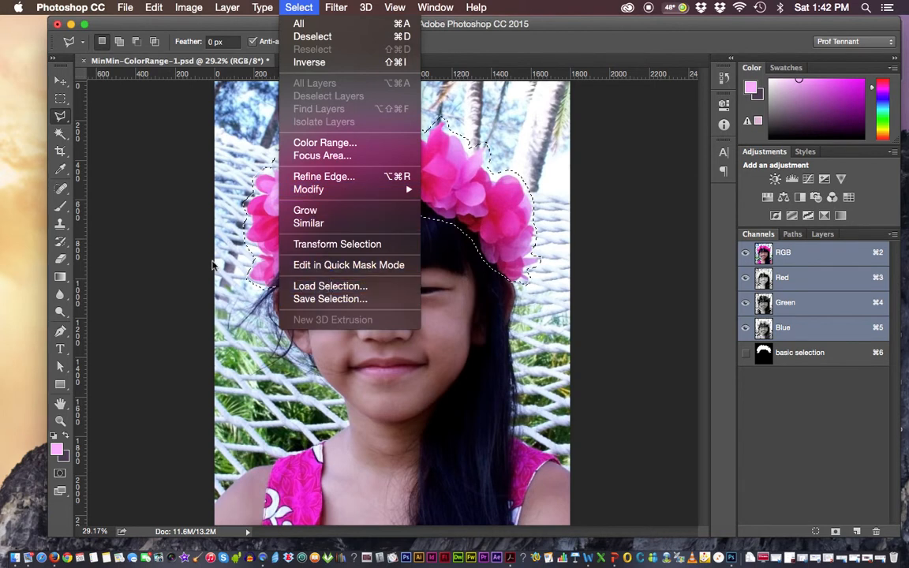
{"action": "left_click", "coordinate": [185, 236]}
{"action": "left_click", "coordinate": [199, 256]}
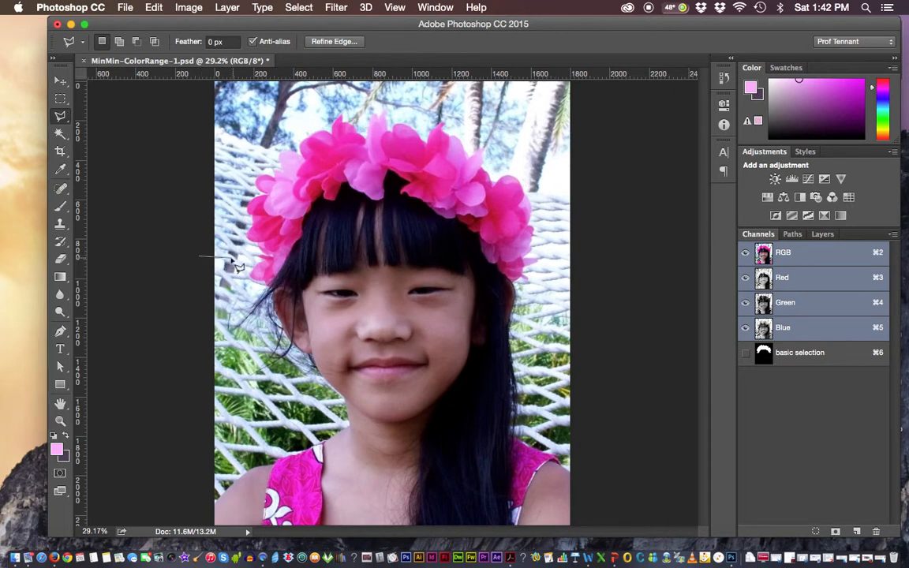
{"action": "double_click", "coordinate": [212, 253]}
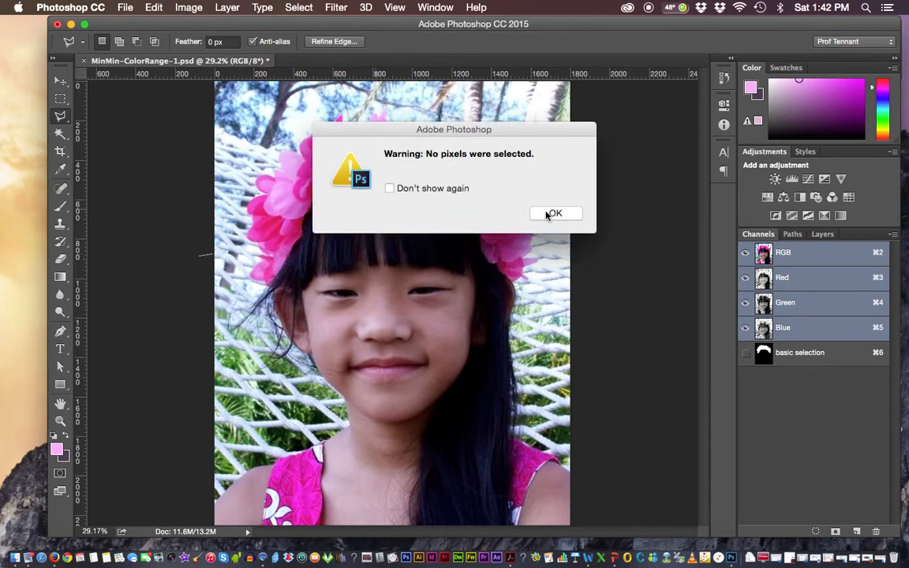
{"action": "left_click", "coordinate": [556, 214]}
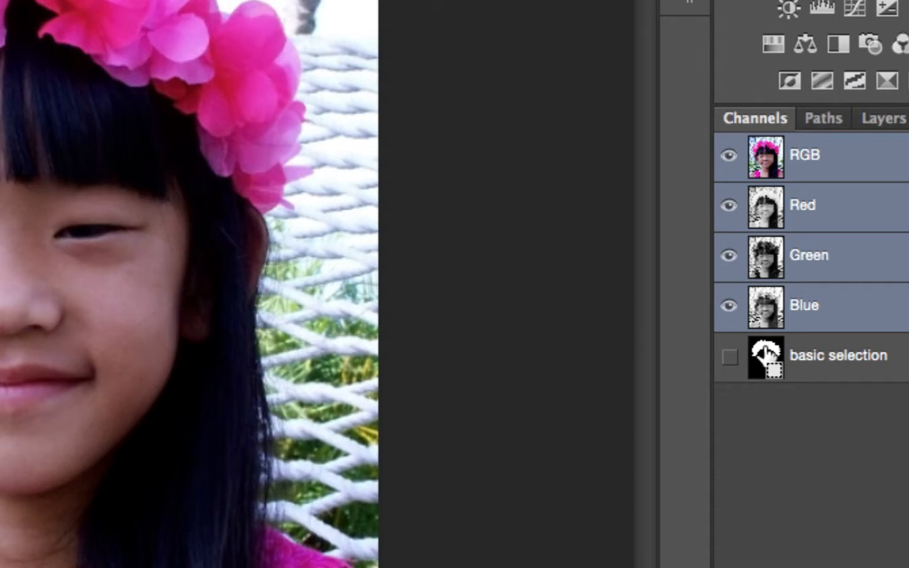
Load the flower crown outline as a selection from the basic selection channel and save the document.
{"action": "left_click", "coordinate": [762, 352], "text": "ctrl"}
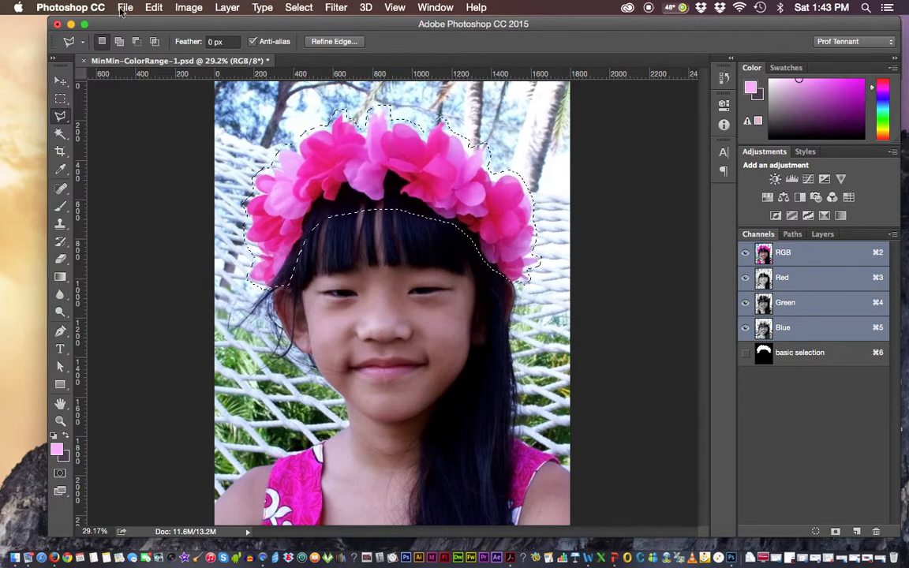
{"action": "left_click", "coordinate": [124, 9]}
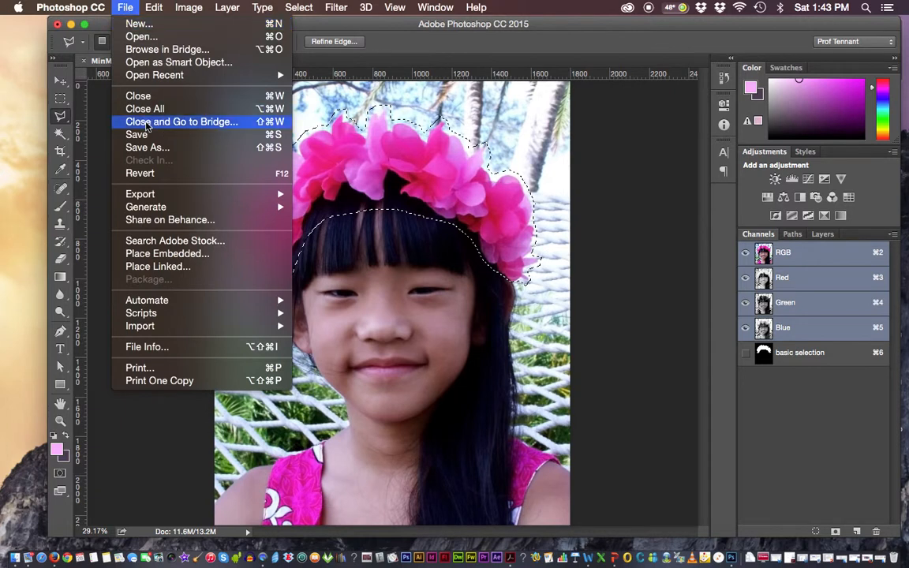
{"action": "left_click", "coordinate": [402, 11]}
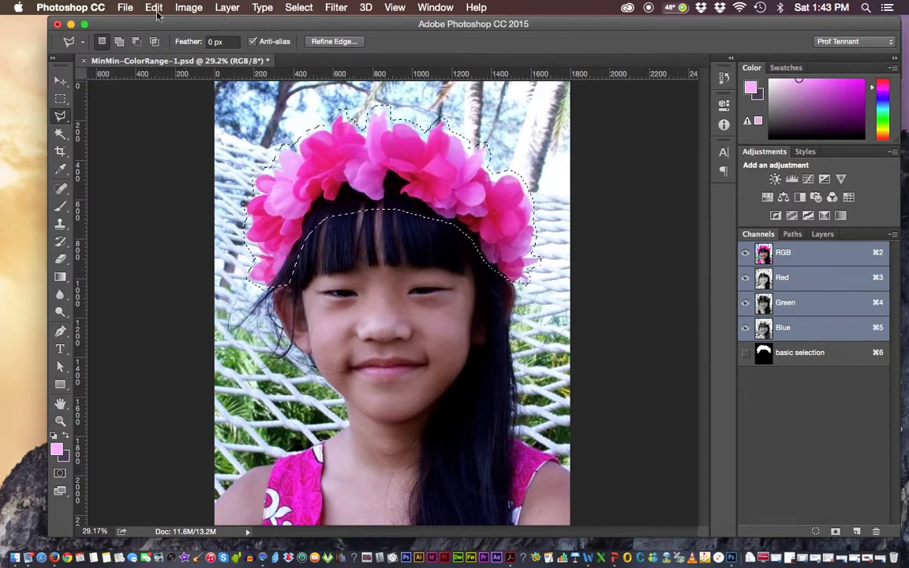
{"action": "left_click", "coordinate": [124, 9]}
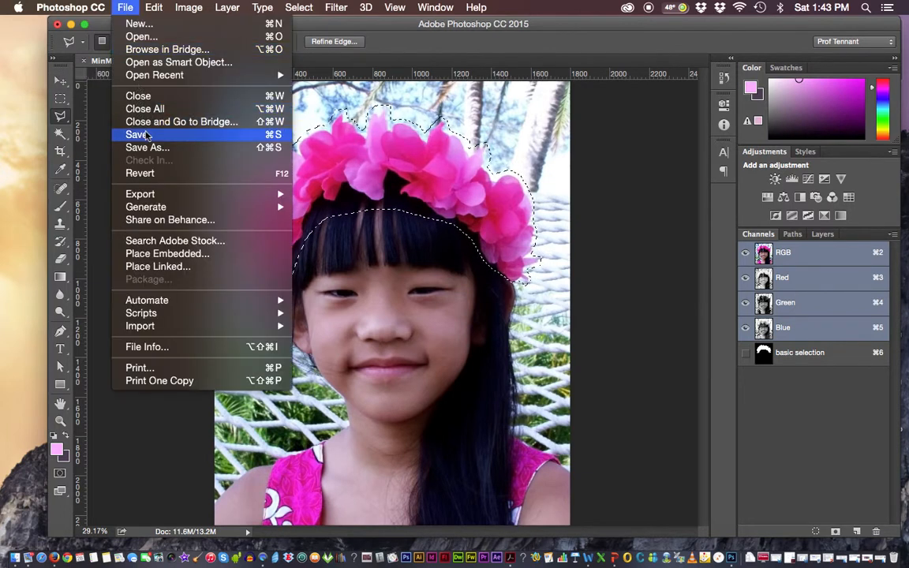
{"action": "left_click", "coordinate": [145, 139]}
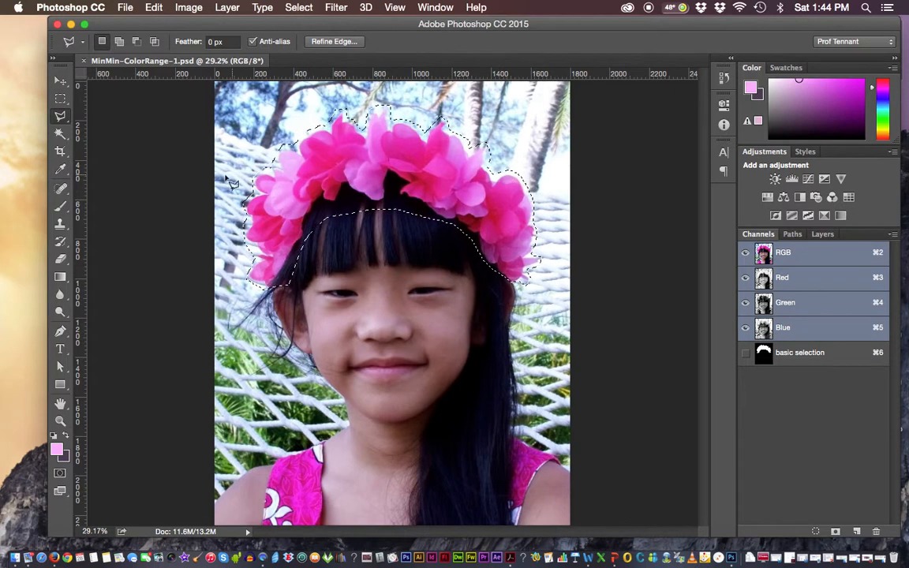
Sample the pink of a petal at the crown's centre and open Color Range with Sampled Colors for the selected area.
{"action": "left_click", "coordinate": [61, 171]}
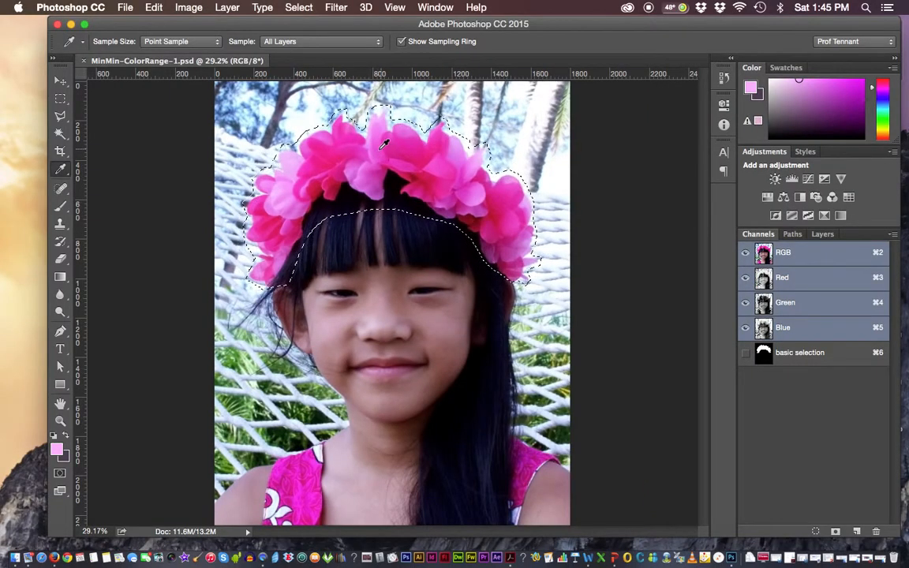
{"action": "left_click", "coordinate": [380, 151]}
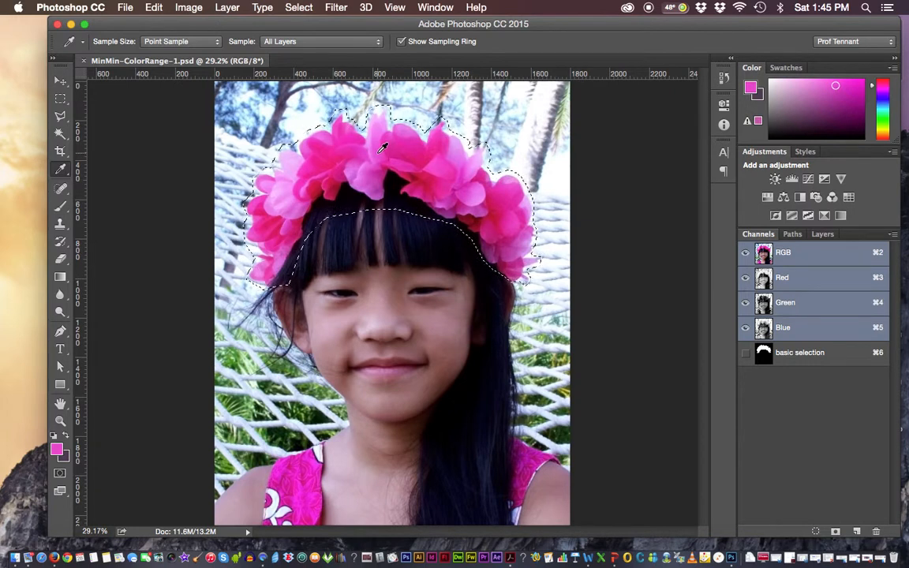
{"action": "left_click", "coordinate": [299, 8]}
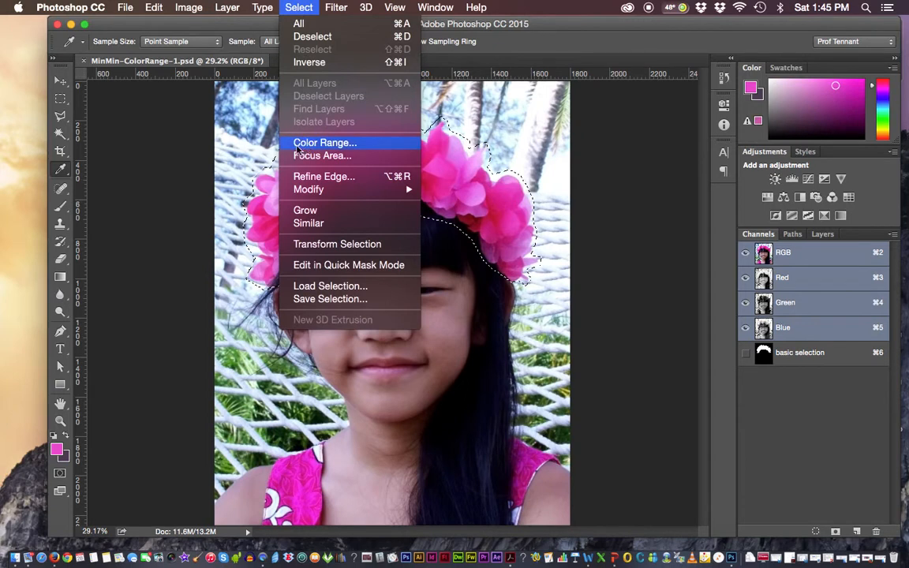
{"action": "left_click", "coordinate": [340, 146]}
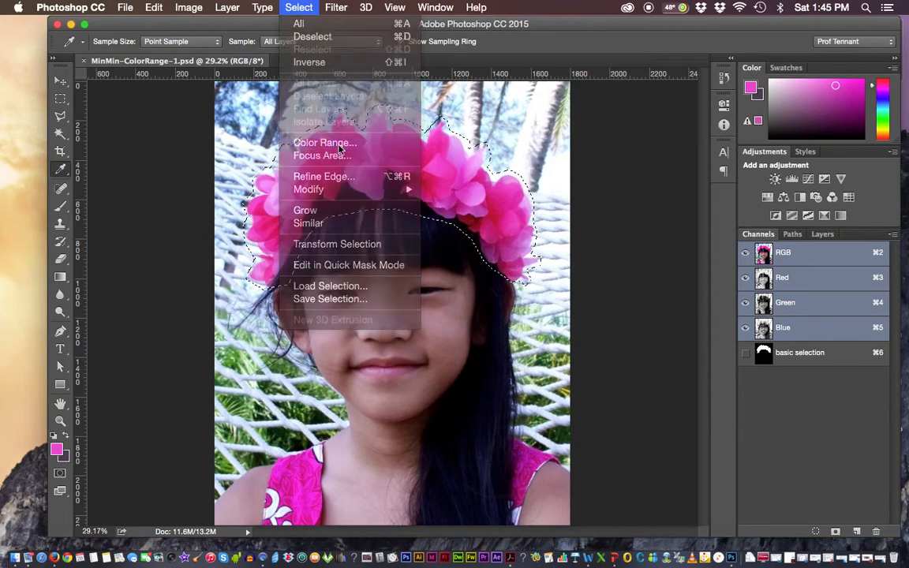
{"action": "left_click_drag", "start_coordinate": [493, 72], "coordinate": [540, 106]}
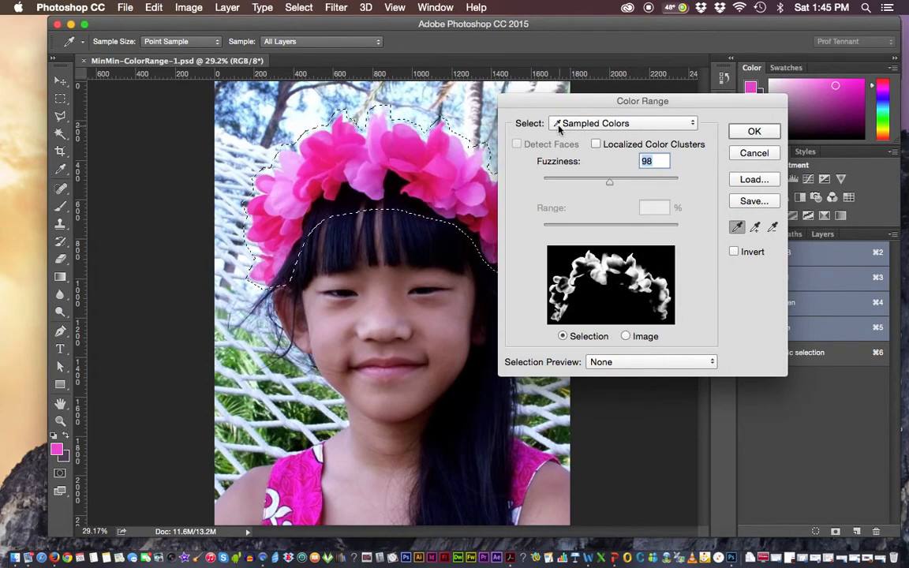
{"action": "left_click", "coordinate": [567, 125]}
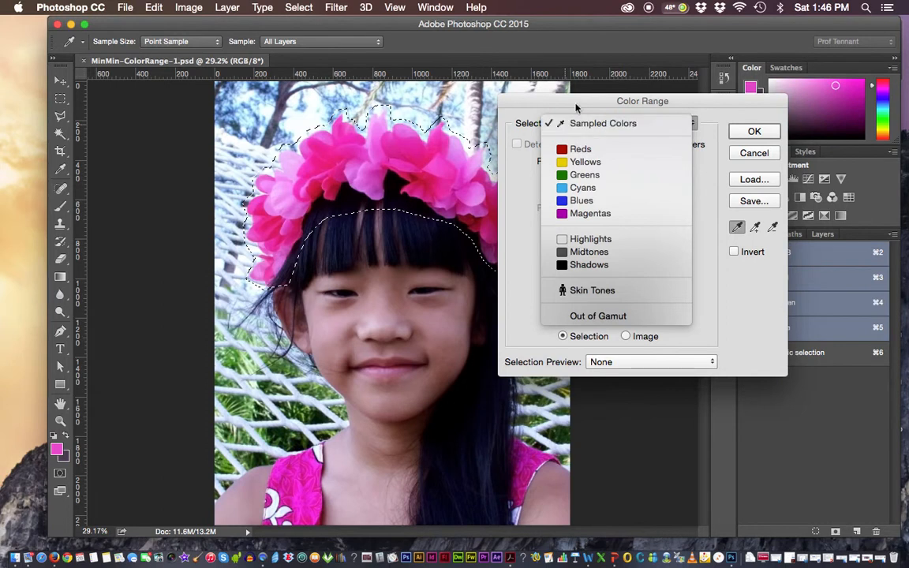
{"action": "left_click", "coordinate": [574, 111]}
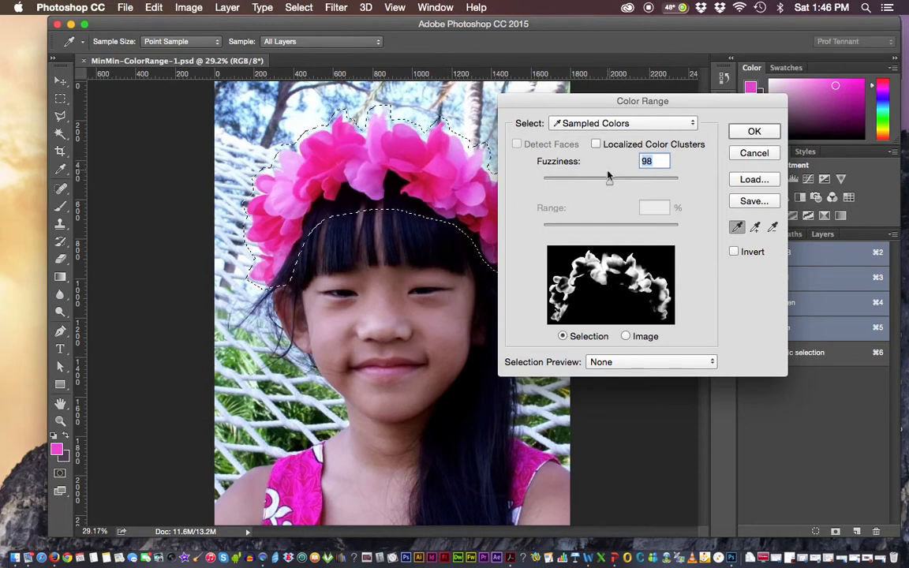
Enable Localized Color Clusters with a fuzziness of 144 and a range of 100%.
{"action": "left_click", "coordinate": [596, 145]}
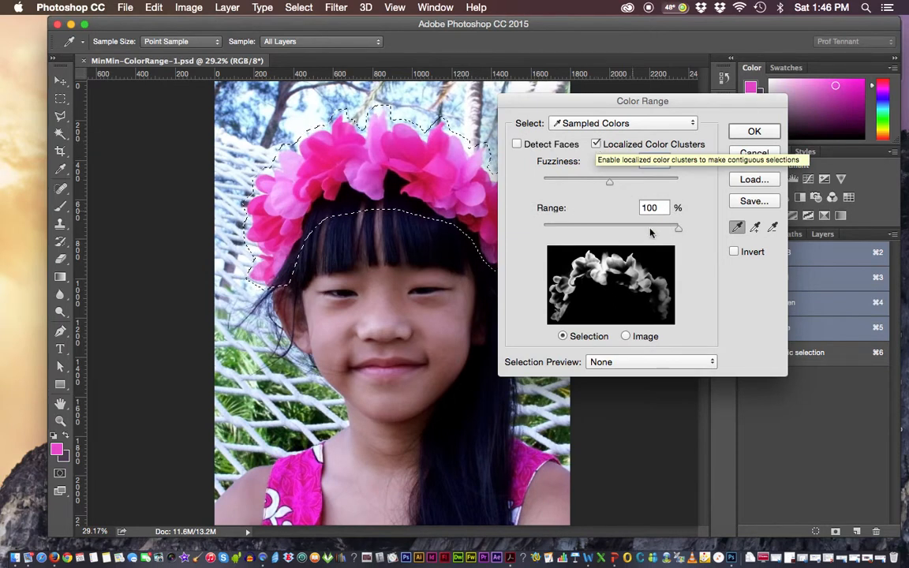
{"action": "left_click", "coordinate": [597, 145]}
{"action": "left_click", "coordinate": [597, 145]}
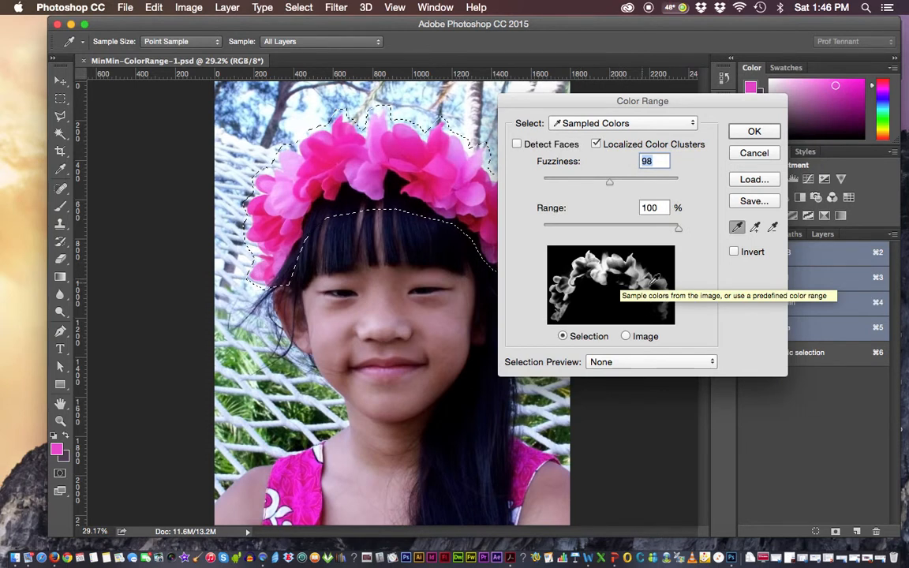
{"action": "left_click_drag", "start_coordinate": [609, 183], "coordinate": [641, 185]}
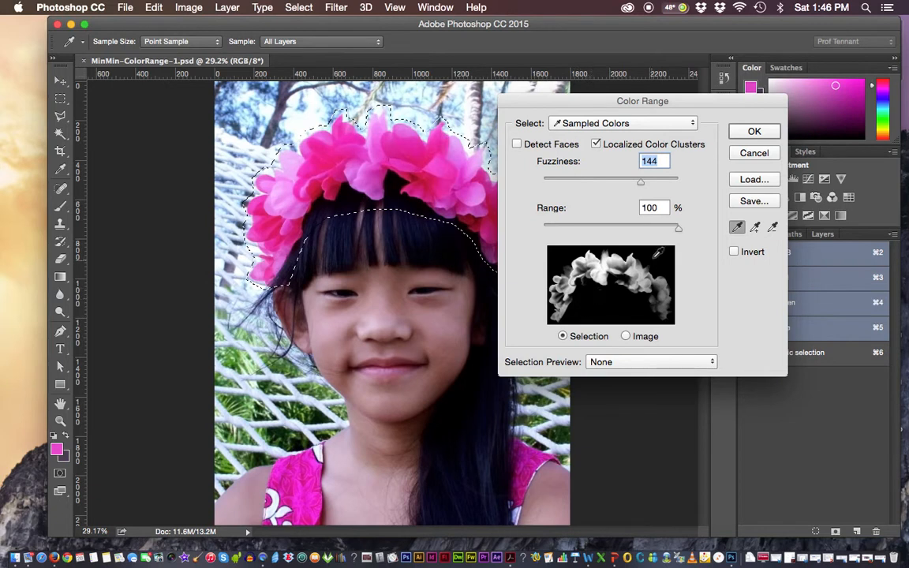
{"action": "mouse_move", "coordinate": [678, 228]}
{"action": "left_mouse_down"}
{"action": "mouse_move", "coordinate": [581, 231]}
{"action": "mouse_move", "coordinate": [683, 236]}
{"action": "left_mouse_up"}
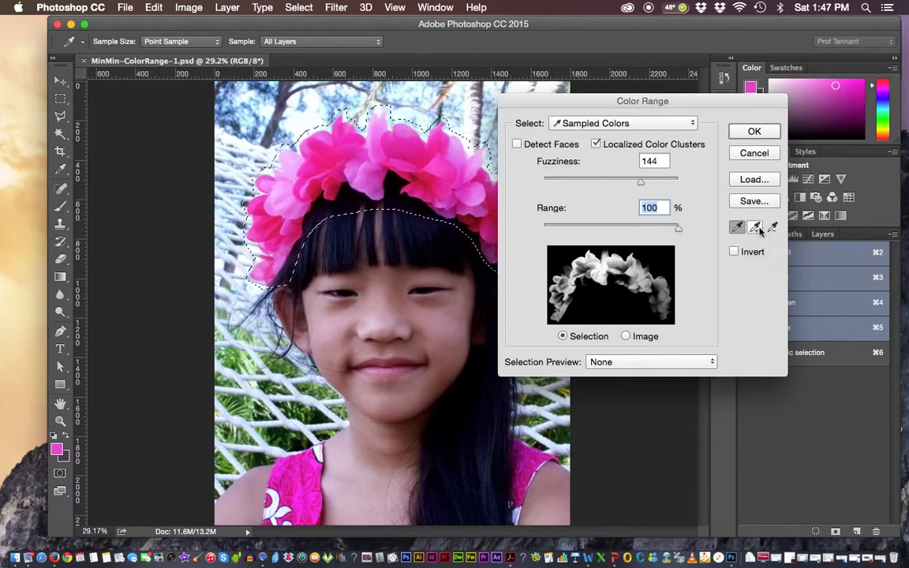
Check the add and subtract sampling modes and compare the Image preview with the Selection preview.
{"action": "key", "text": "super"}
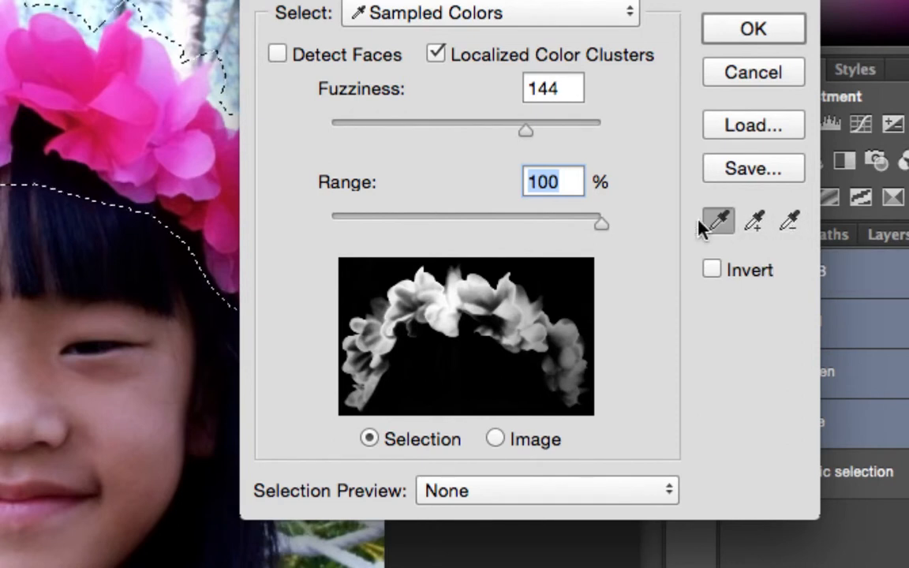
{"action": "key", "text": "super+alt"}
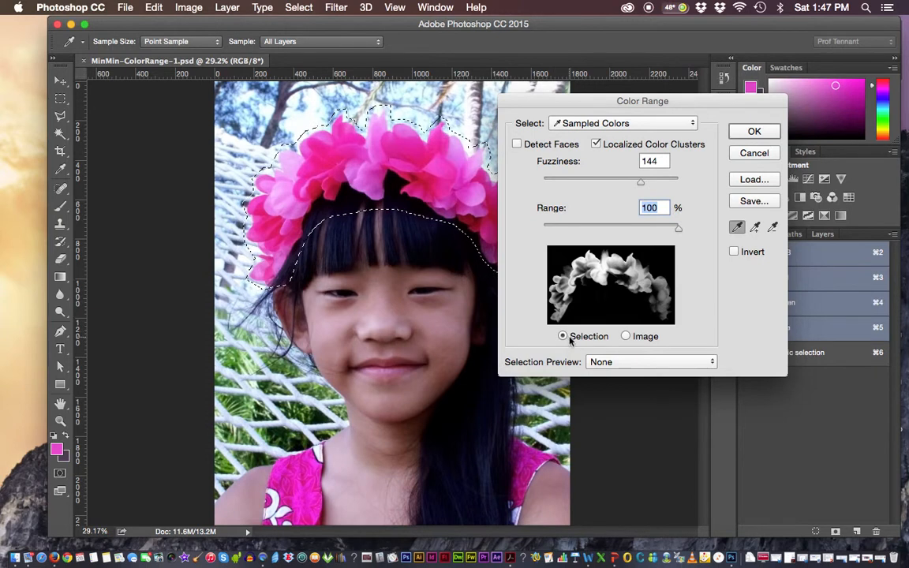
{"action": "left_click", "coordinate": [626, 336]}
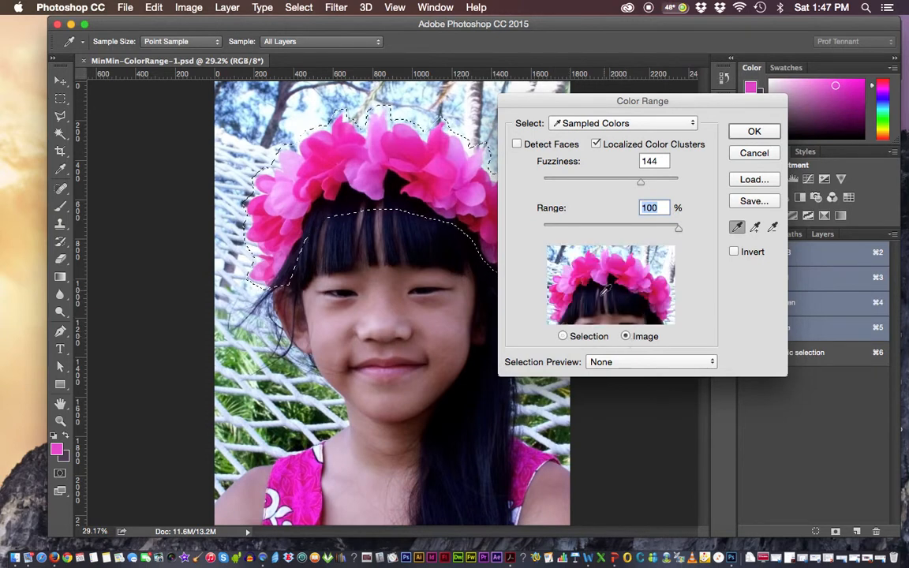
{"action": "left_click", "coordinate": [563, 336]}
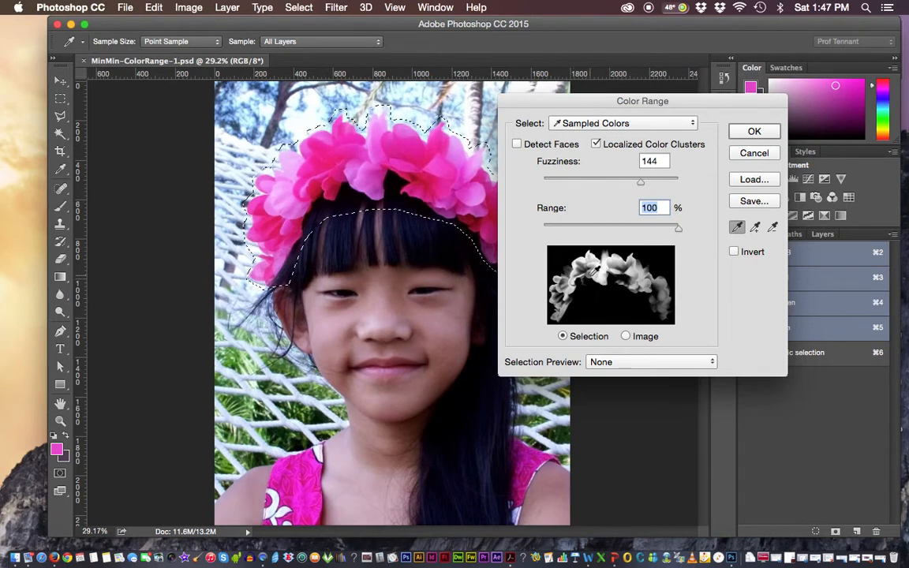
Add deep pink, dark red and light pink tones from the crown's petals to the sampled colors.
{"action": "left_click", "coordinate": [755, 228]}
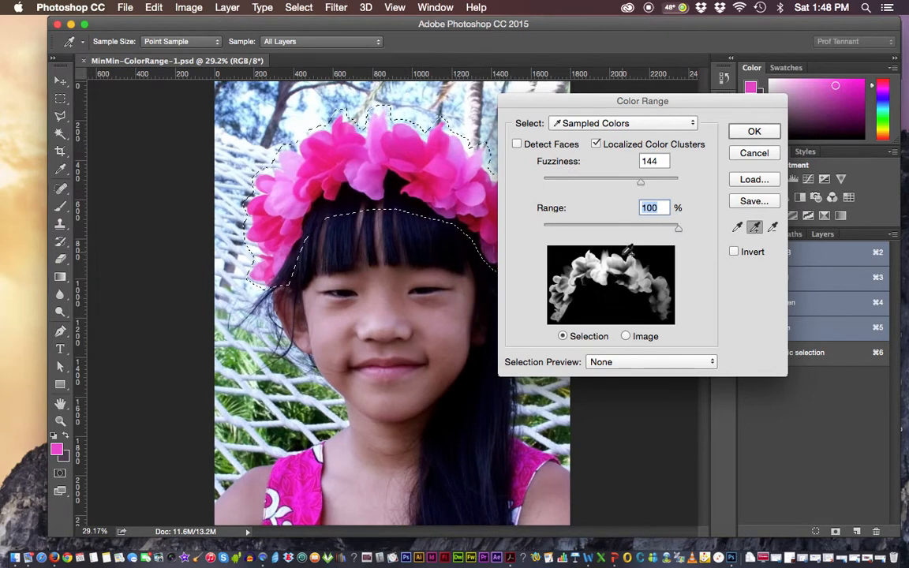
{"action": "left_click", "coordinate": [415, 150]}
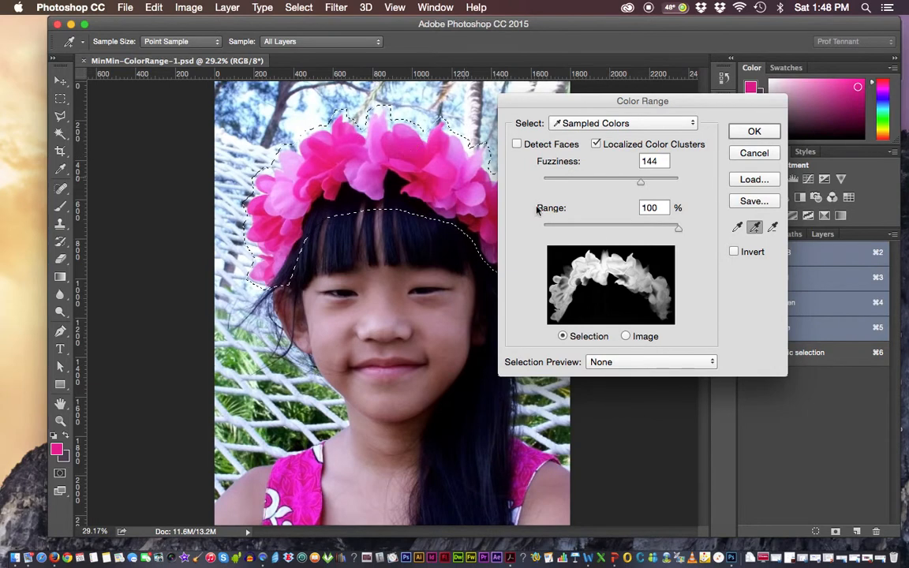
{"action": "left_click", "coordinate": [624, 276]}
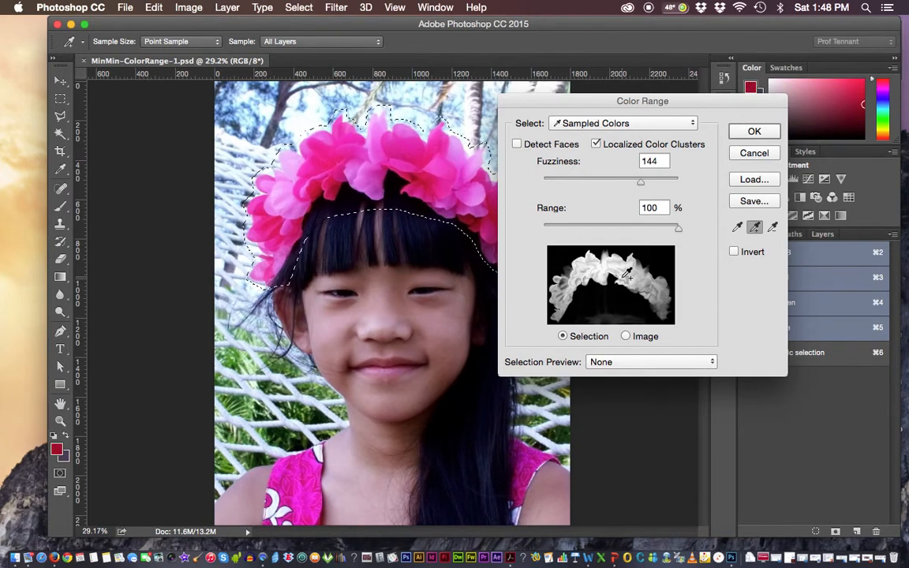
{"action": "left_click", "coordinate": [669, 273]}
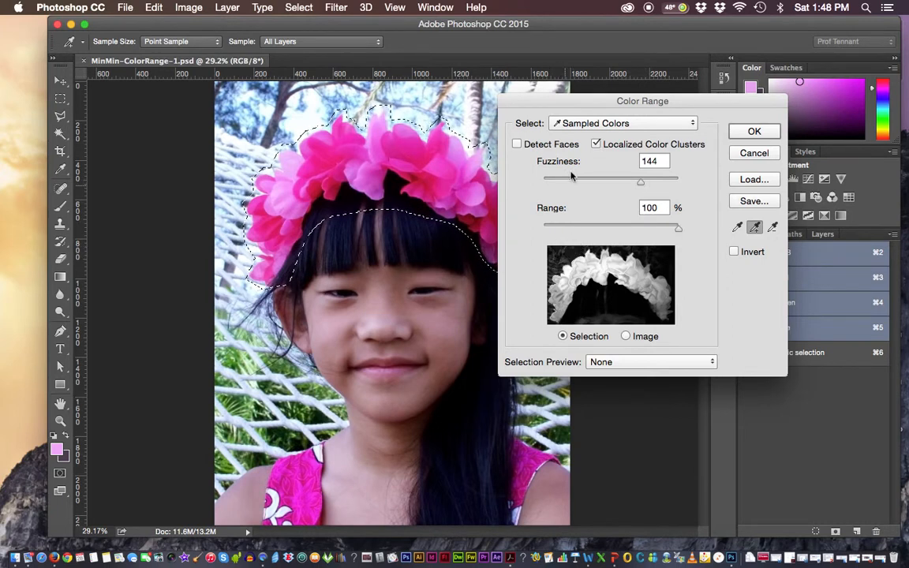
Turn off Localized Color Clusters and apply the color range with a fuzziness of 97.
{"action": "left_click", "coordinate": [596, 144]}
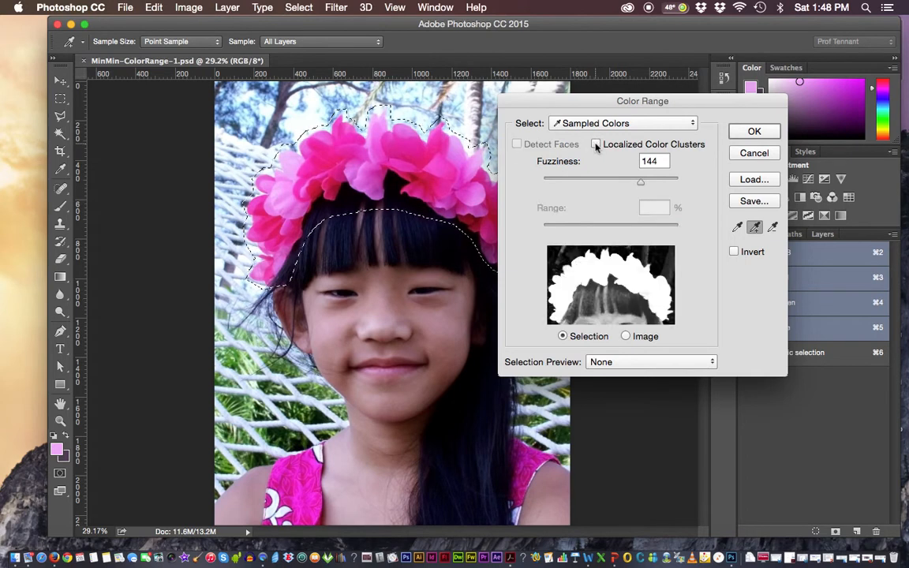
{"action": "left_click_drag", "start_coordinate": [639, 181], "coordinate": [603, 185]}
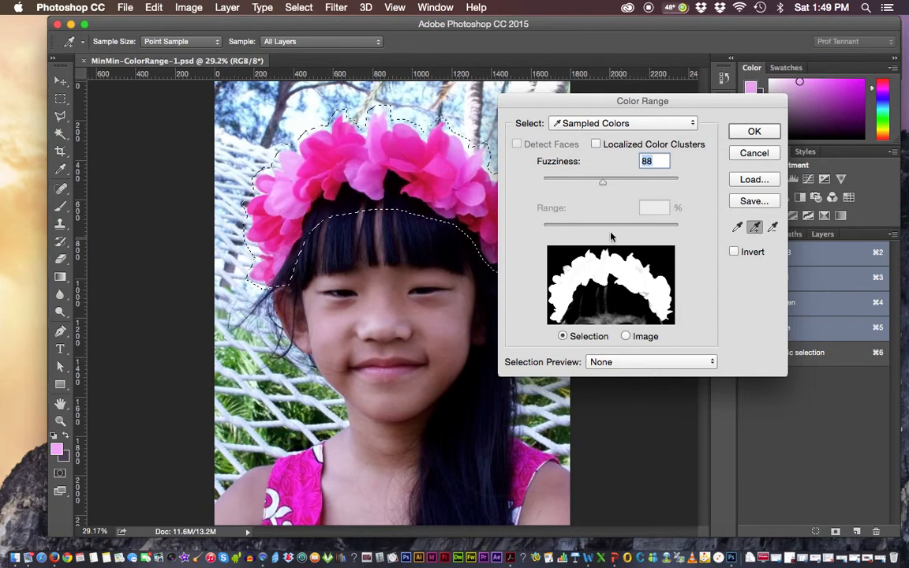
{"action": "left_click_drag", "start_coordinate": [604, 184], "coordinate": [602, 184]}
{"action": "left_click_drag", "start_coordinate": [605, 183], "coordinate": [608, 184]}
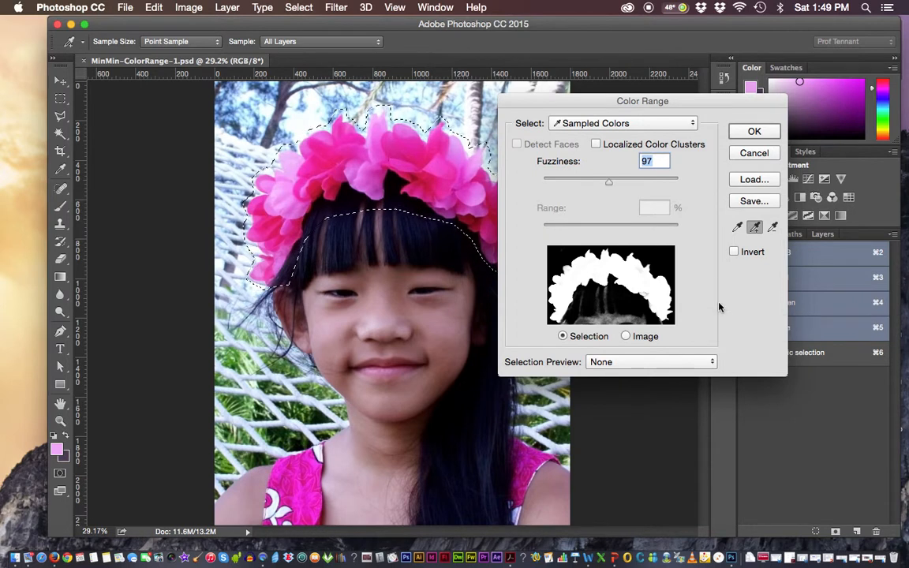
{"action": "left_click", "coordinate": [755, 132]}
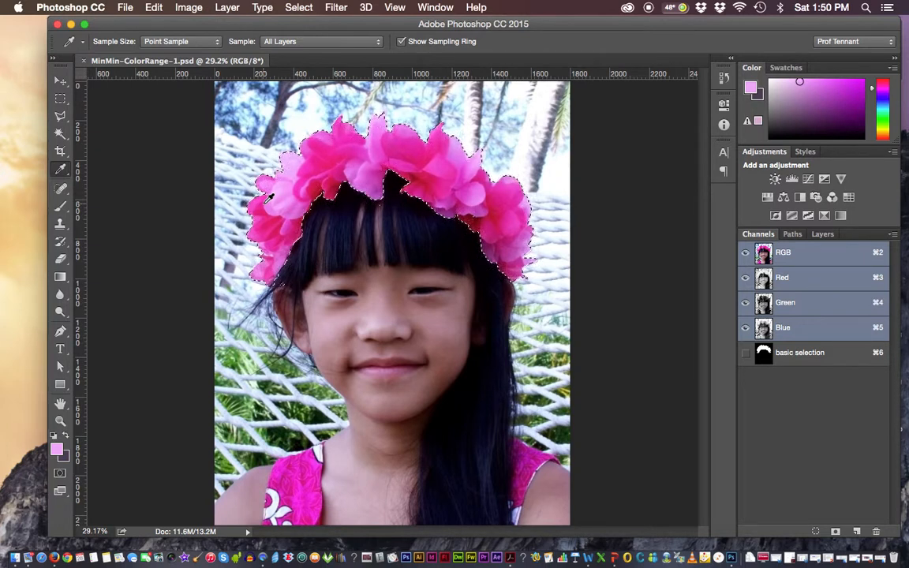
Save the refined flower crown selection as a new channel named "color-range selection" and save the document.
{"action": "left_click", "coordinate": [298, 8]}
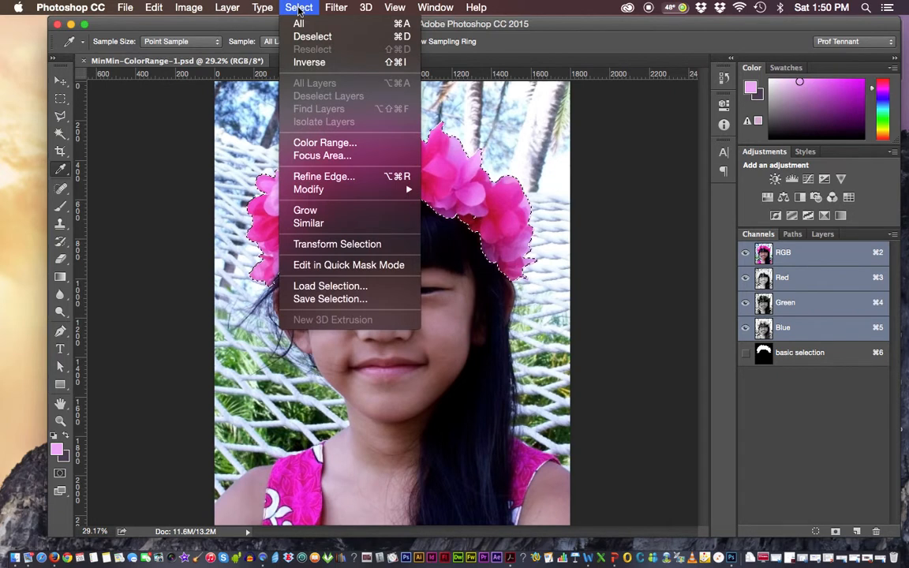
{"action": "left_click", "coordinate": [327, 299]}
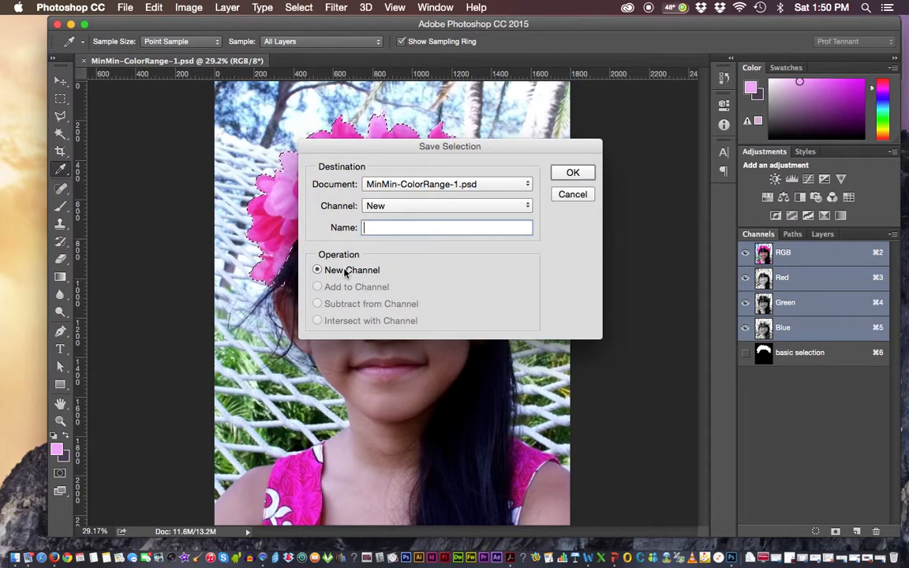
{"action": "type", "text": "color"}
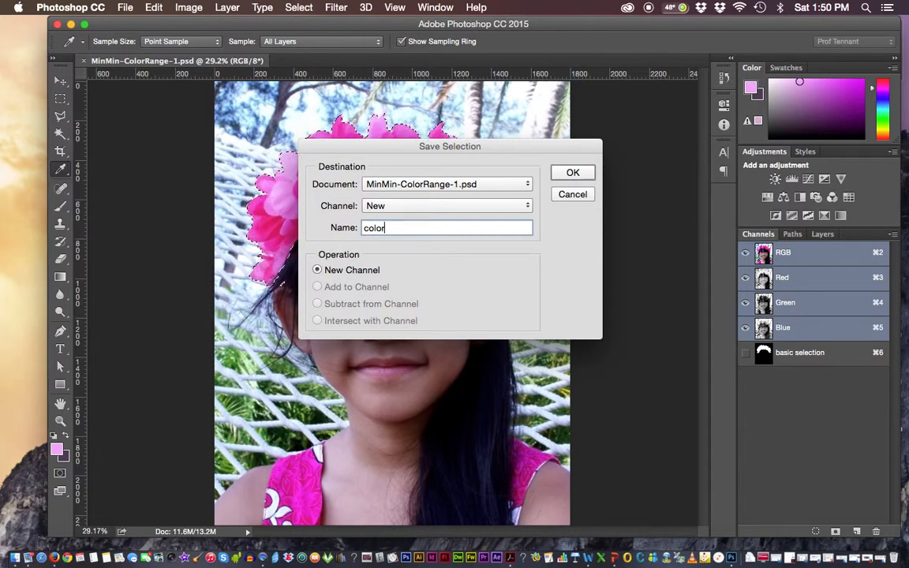
{"action": "type", "text": "-range "}
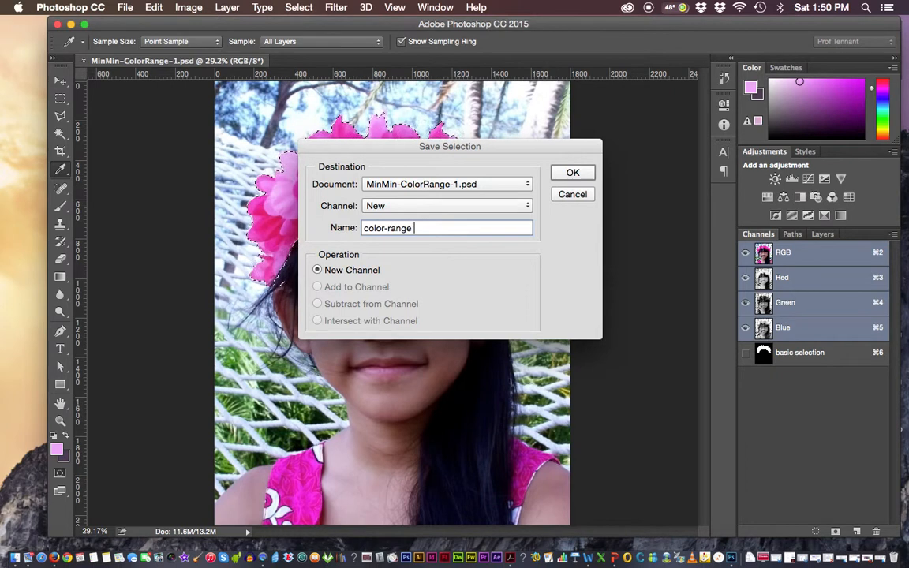
{"action": "type", "text": "selection"}
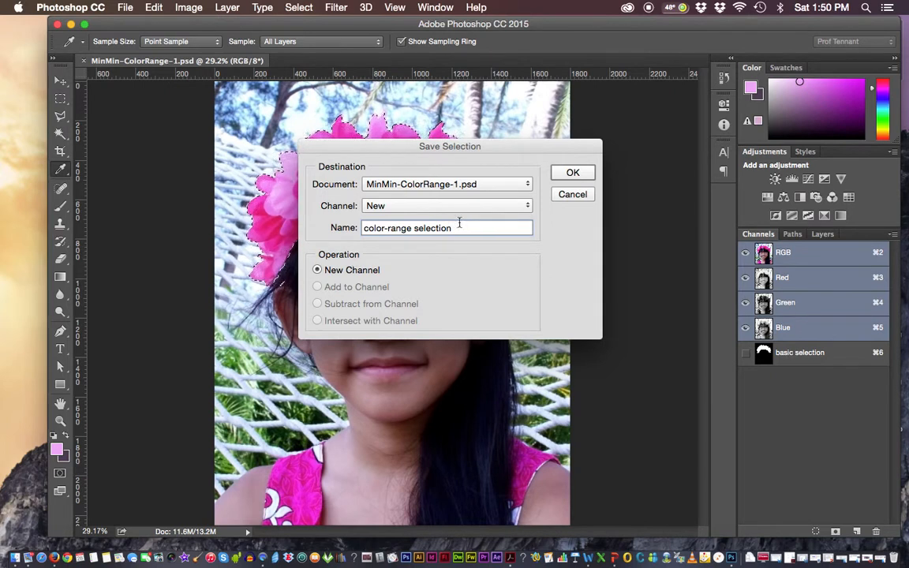
{"action": "left_click", "coordinate": [572, 175]}
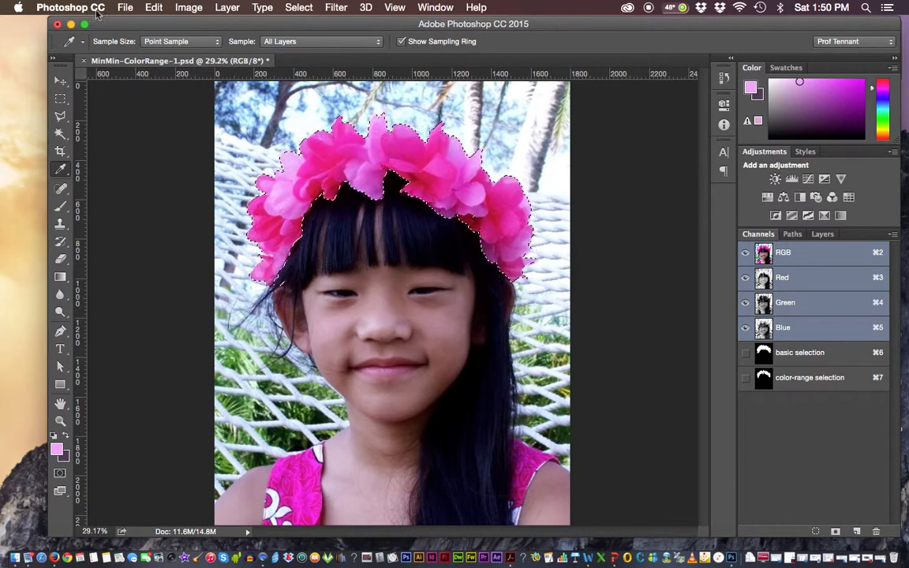
{"action": "left_click", "coordinate": [123, 9]}
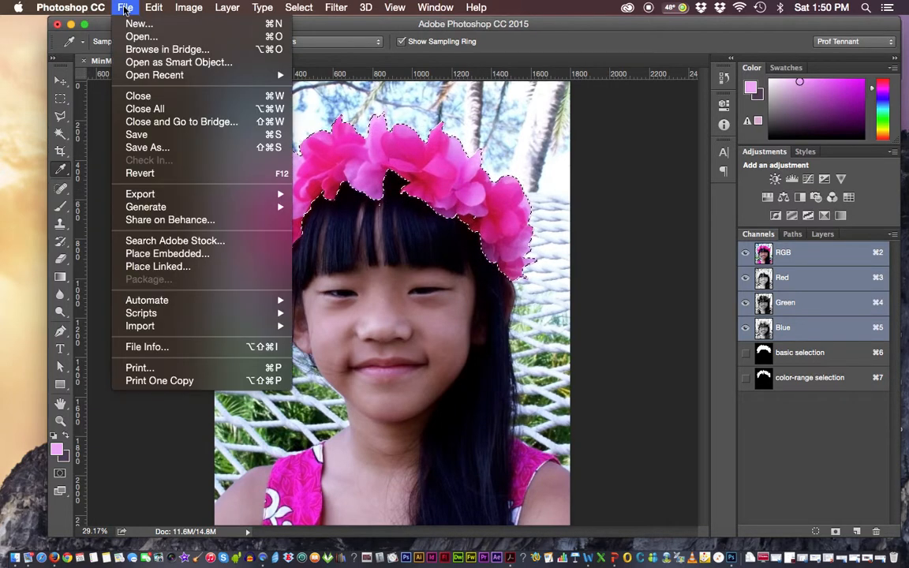
{"action": "left_click", "coordinate": [137, 134]}
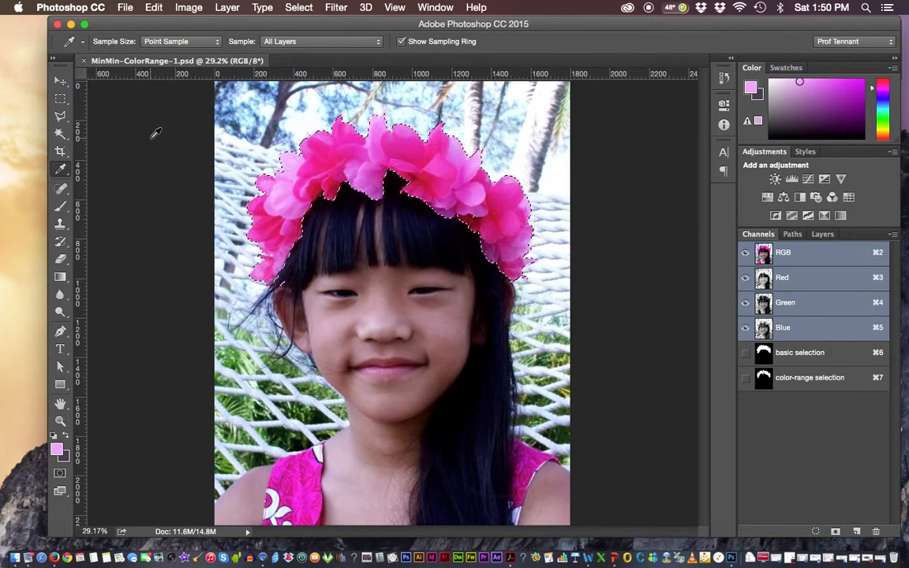